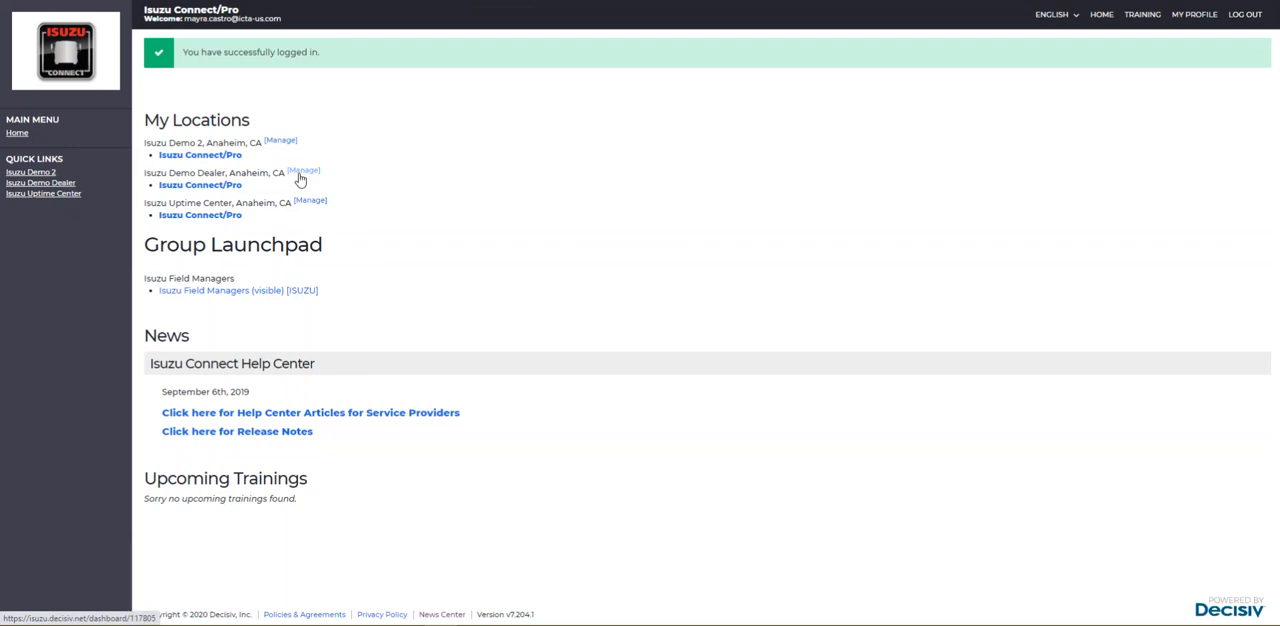
# - In the Isuzu Demo Dealer location's user management, enter and copy the new user's e-mail address, and search for an existing user with it
pyautogui.click(300, 175)
pyautogui.scroll(-5, 430, 275)
pyautogui.click(158, 580)
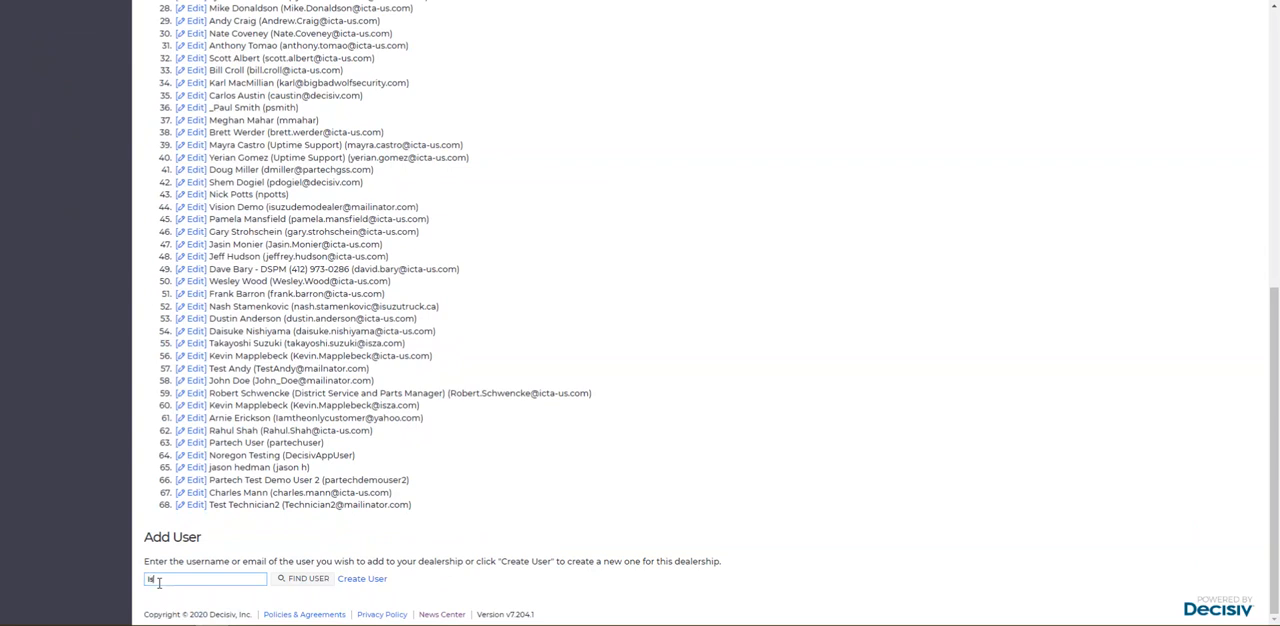
pyautogui.moveTo(268, 580); pyautogui.dragTo(108, 582)
pyautogui.rightClick(168, 580)
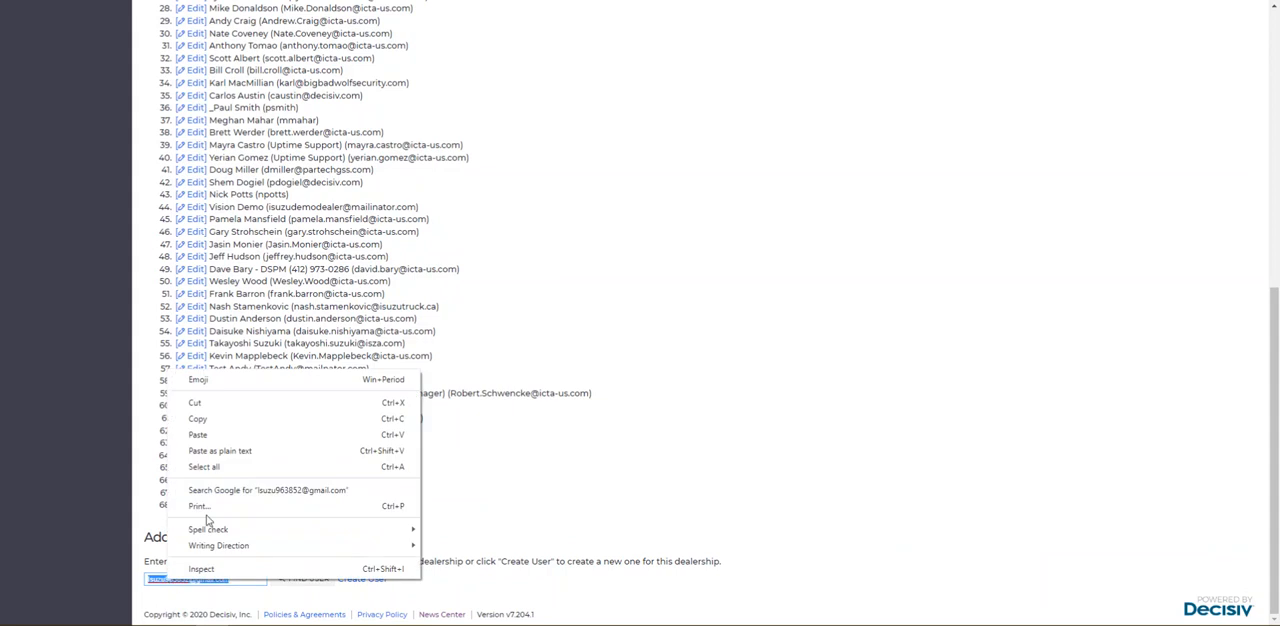
pyautogui.click(213, 424)
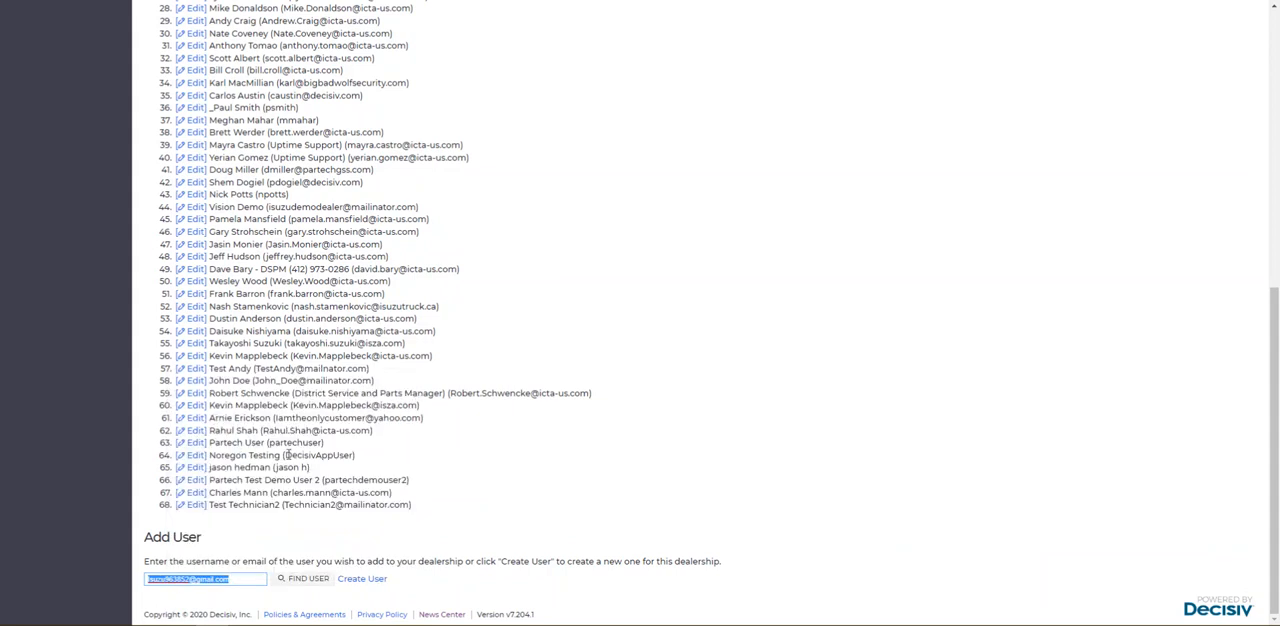
pyautogui.click(474, 597)
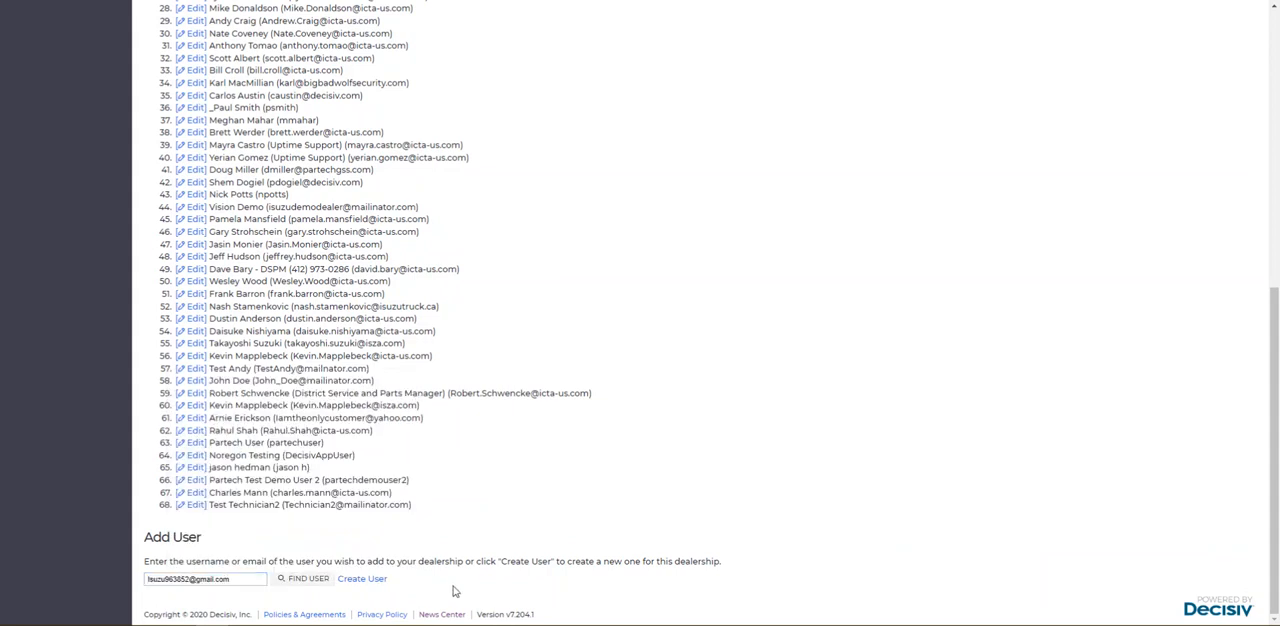
pyautogui.click(305, 582)
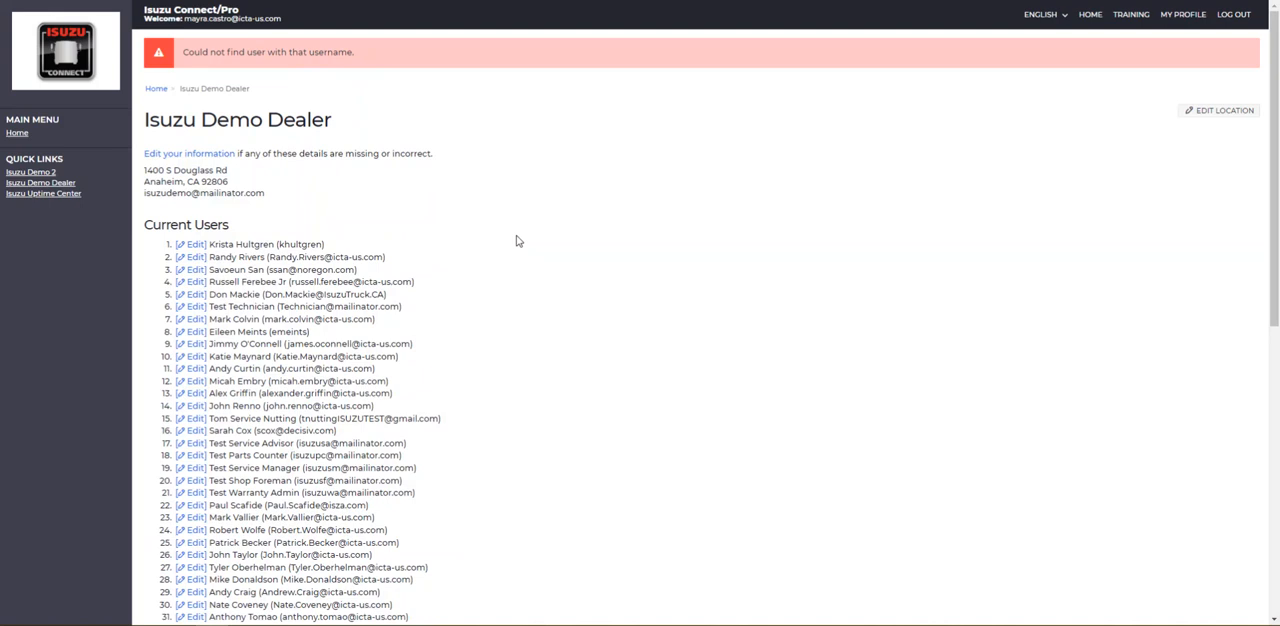
# - Start creating a new user for Isuzu Demo Dealer with the copied e-mail address as username and Service Advisor as job title
pyautogui.scroll(-6, 518, 241)
pyautogui.click(204, 580)
pyautogui.hotkey('ctrl', 'v')
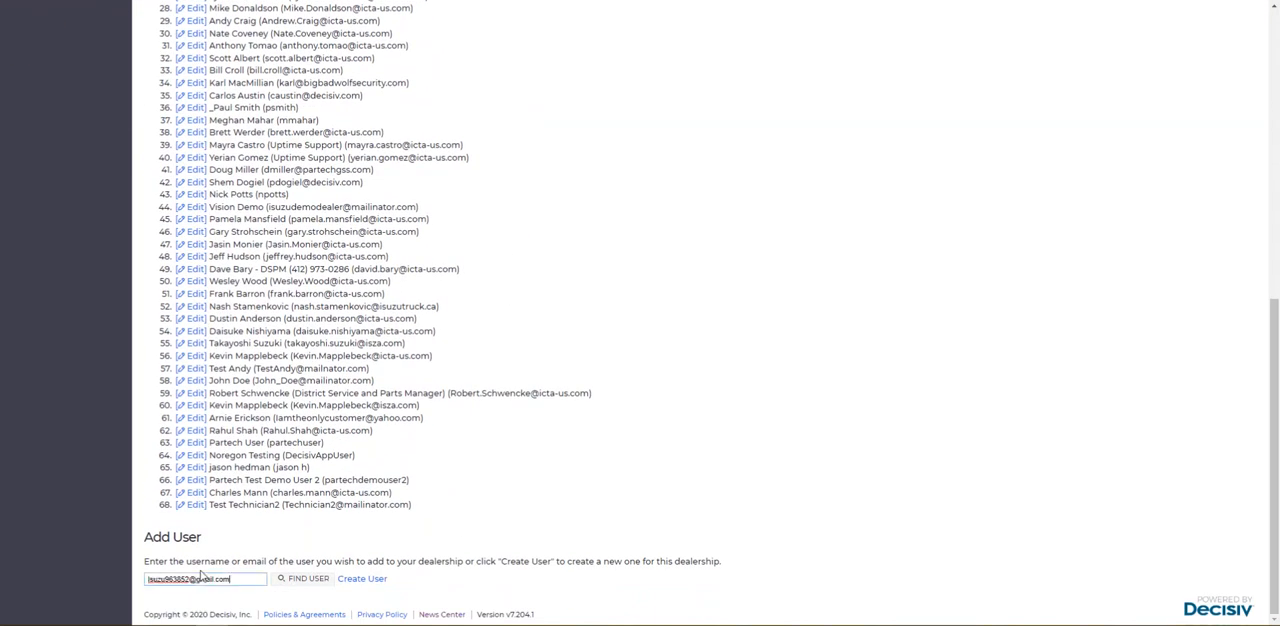
pyautogui.click(358, 580)
pyautogui.click(170, 137)
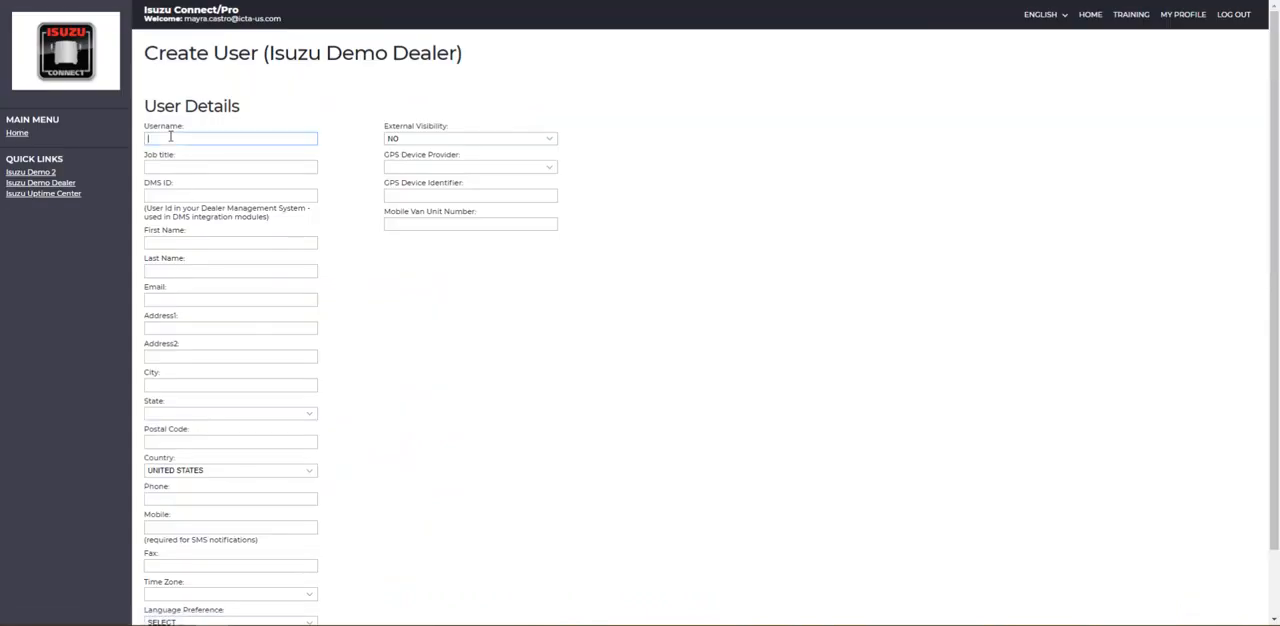
pyautogui.hotkey('ctrl', 'v')
pyautogui.click(174, 166)
pyautogui.write('Service Advisor')
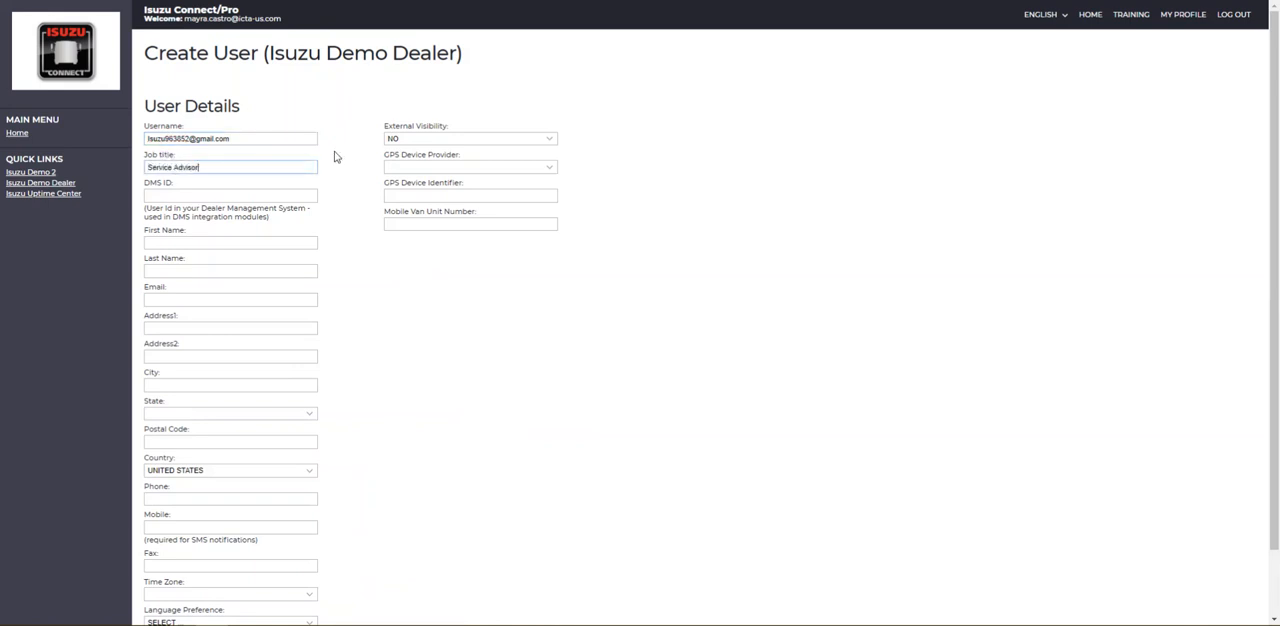
# - Fill in the new user's first name, last name and e-mail address, leaving the DMS ID blank
pyautogui.click(268, 198)
pyautogui.click(213, 246)
pyautogui.press('Tab')
pyautogui.press('Tab')
pyautogui.hotkey('ctrl', 'v')
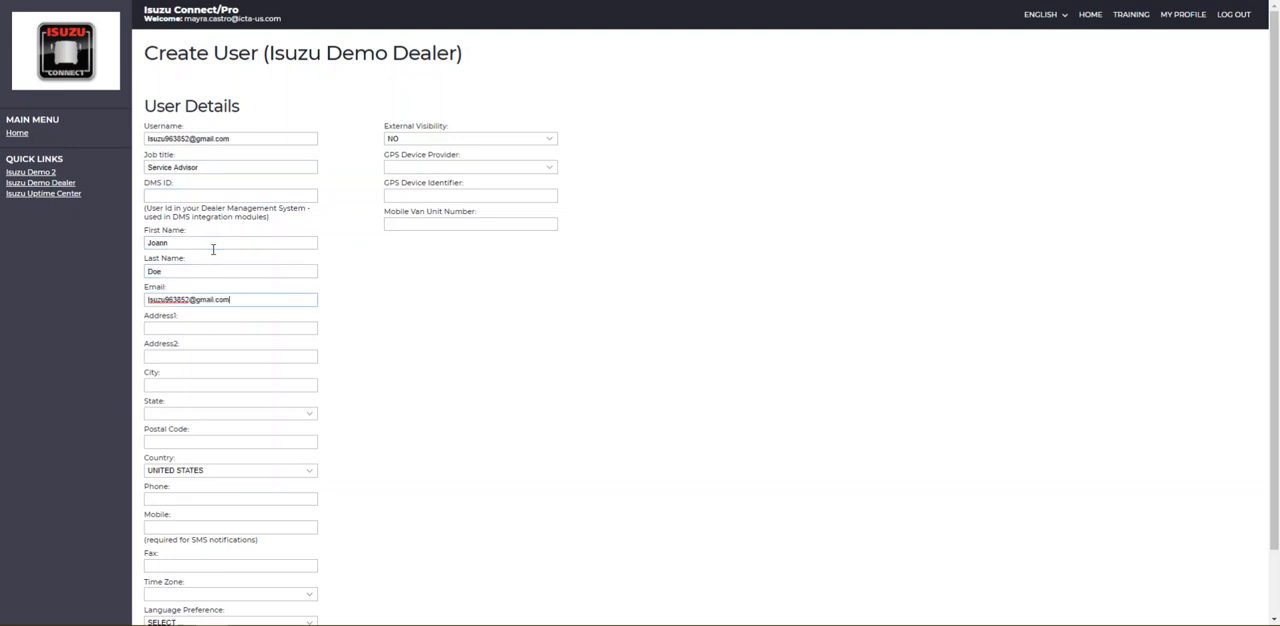
# - Set the new user's state to California and country to United States, leaving the address blank
pyautogui.click(224, 331)
pyautogui.click(206, 414)
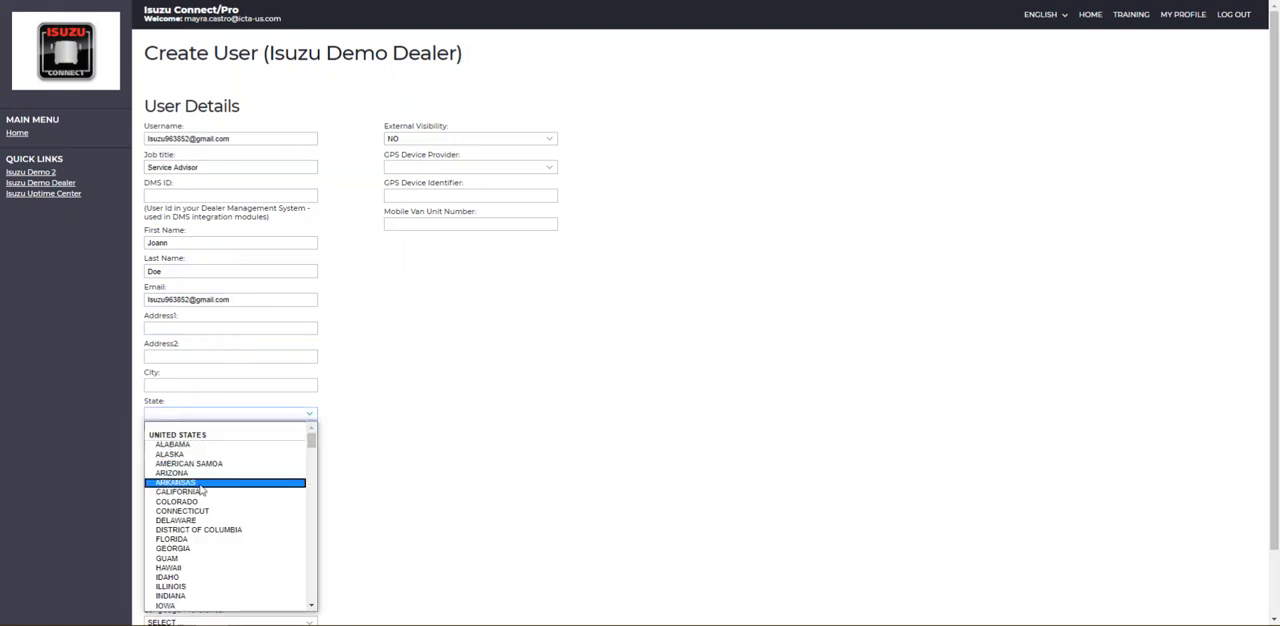
pyautogui.click(200, 492)
pyautogui.click(183, 471)
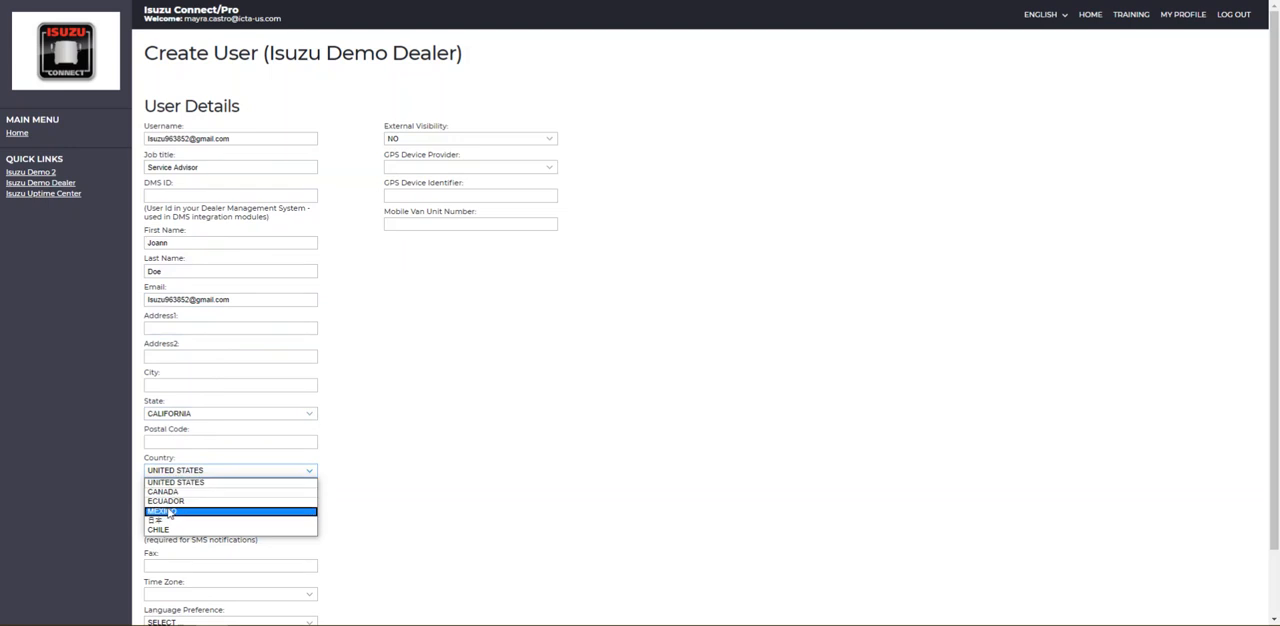
pyautogui.click(170, 482)
# - Enter the new user's mobile number for SMS notifications, leaving the phone field blank
pyautogui.click(161, 497)
pyautogui.click(169, 527)
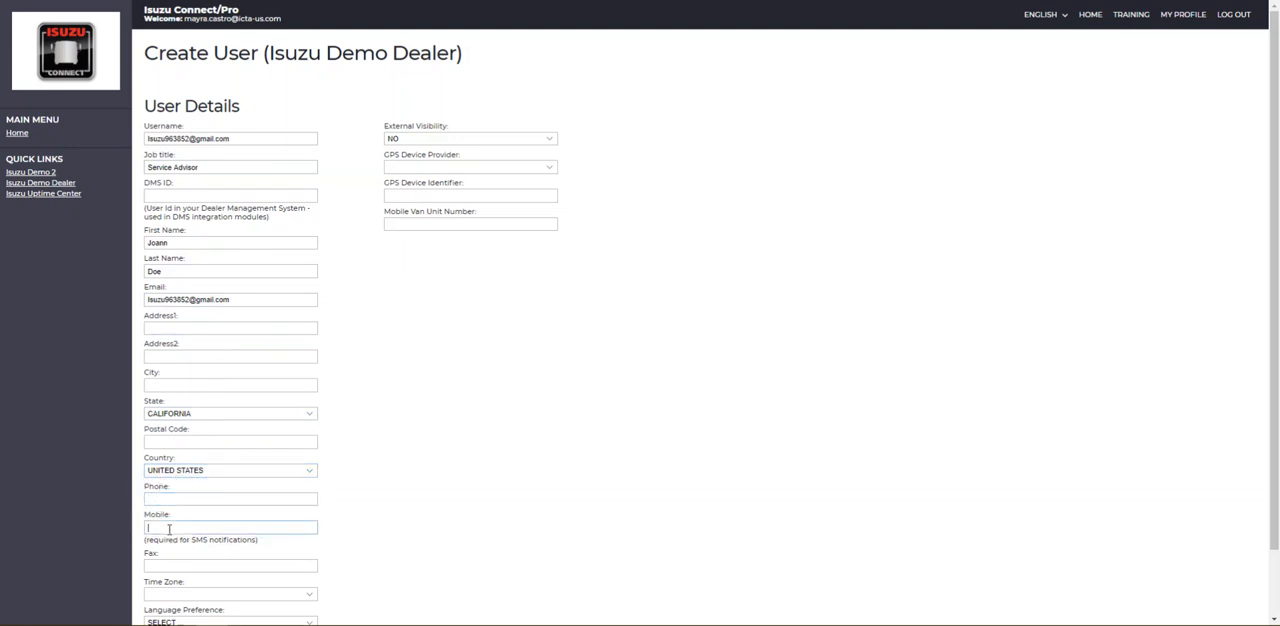
pyautogui.write('323')
pyautogui.write('333')
# - Set the new user's time zone to (GMT-08:00) Pacific Time (US & Canada) and language preference to English
pyautogui.scroll(-1, 276, 558)
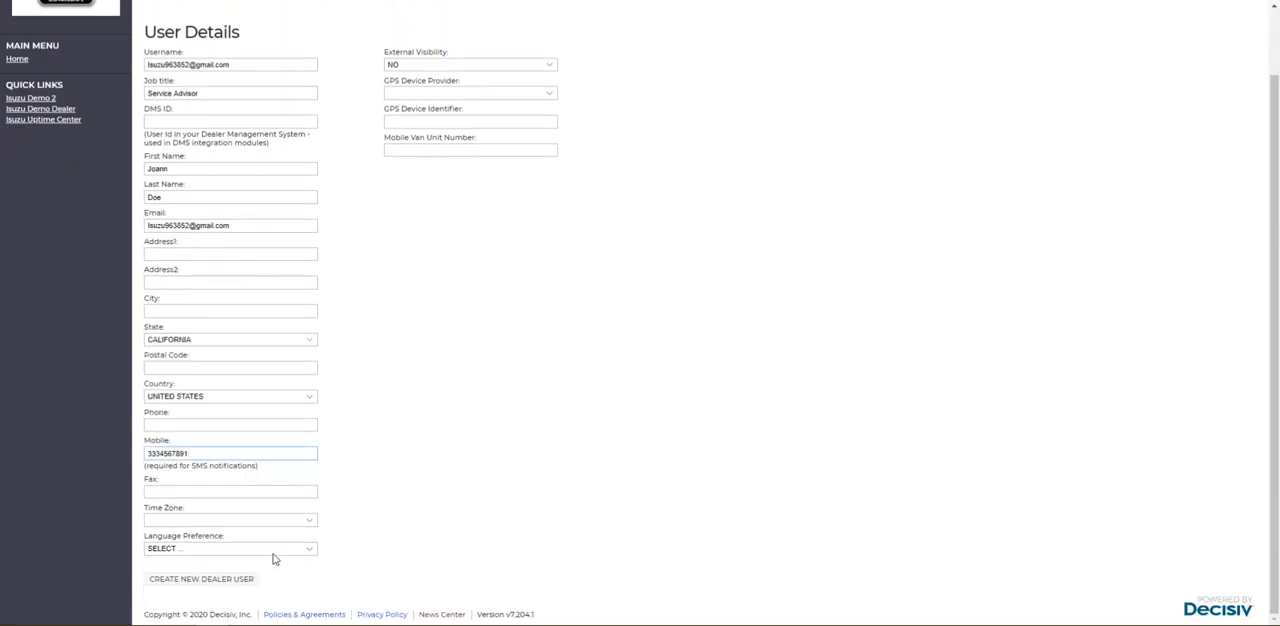
pyautogui.click(215, 519)
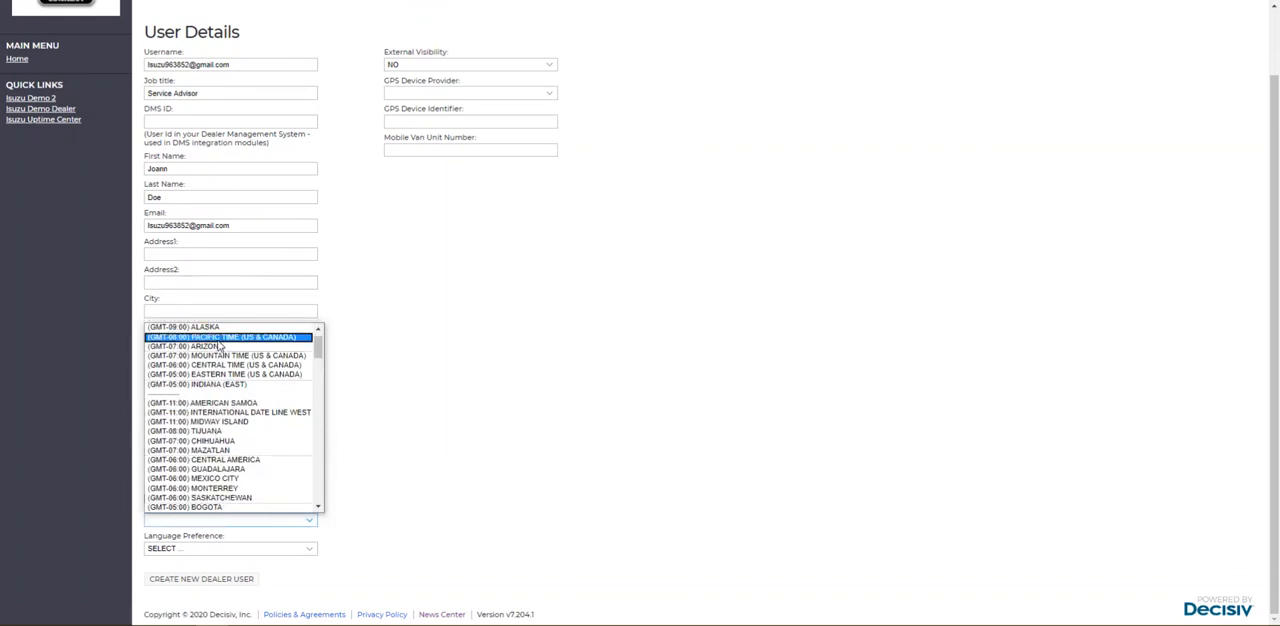
pyautogui.click(219, 337)
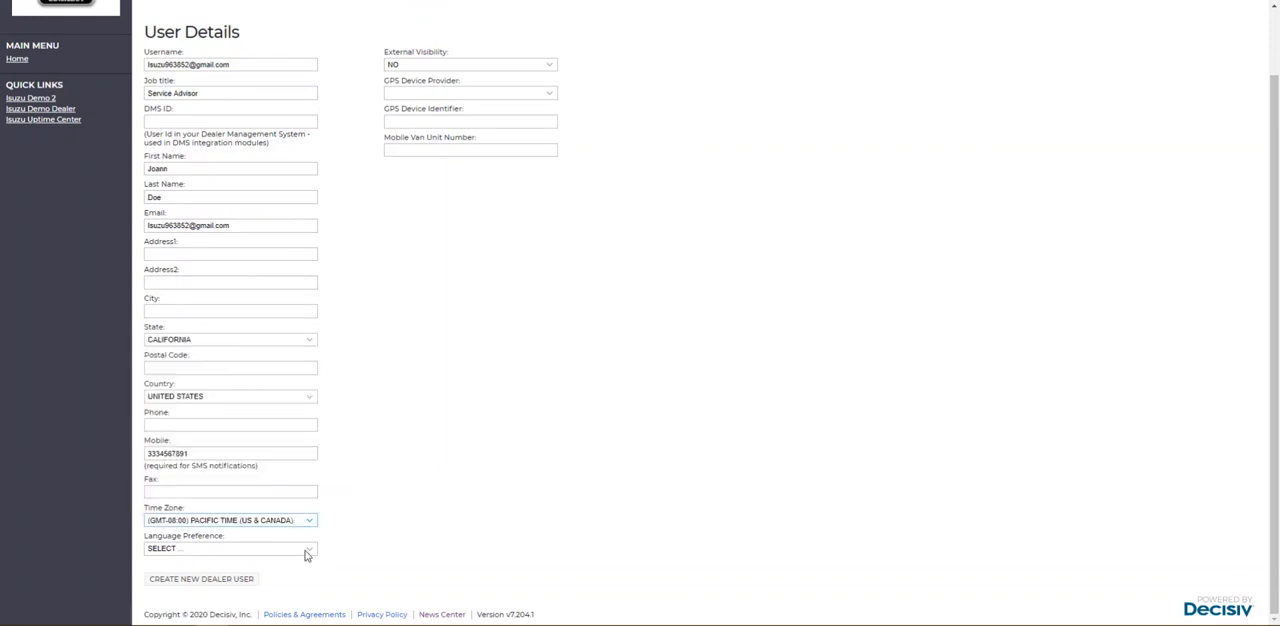
pyautogui.click(219, 549)
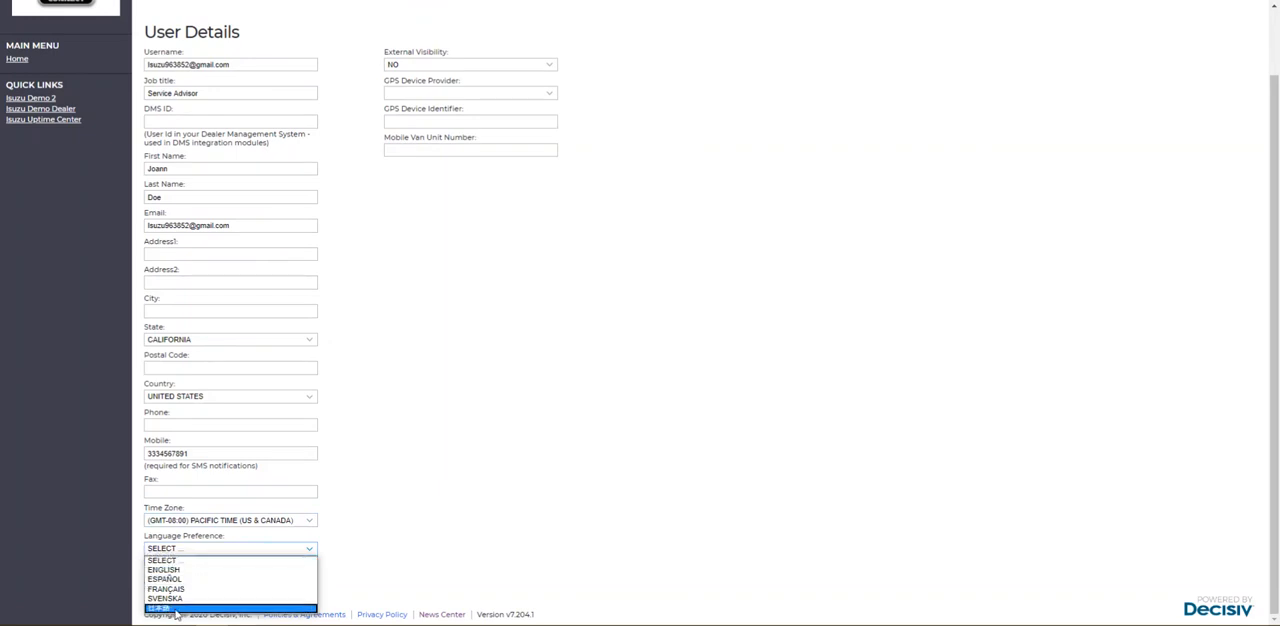
pyautogui.click(171, 570)
pyautogui.click(515, 457)
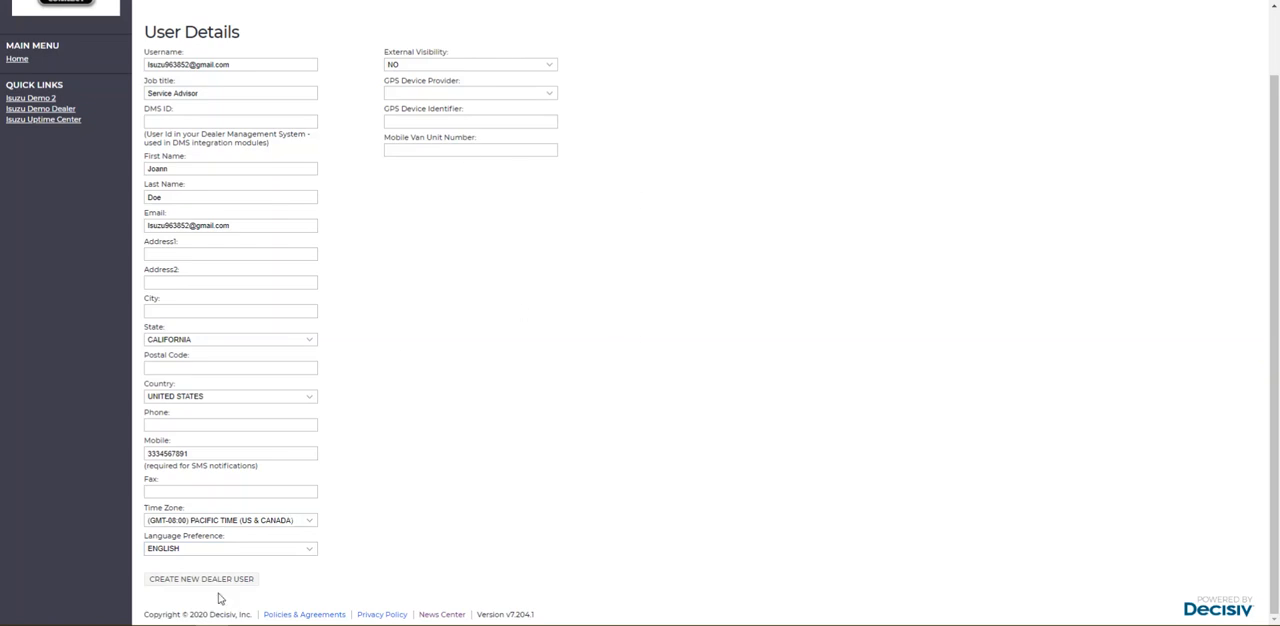
# - Create the new dealer user and save its permissions with Service Advisor access granted
pyautogui.click(184, 586)
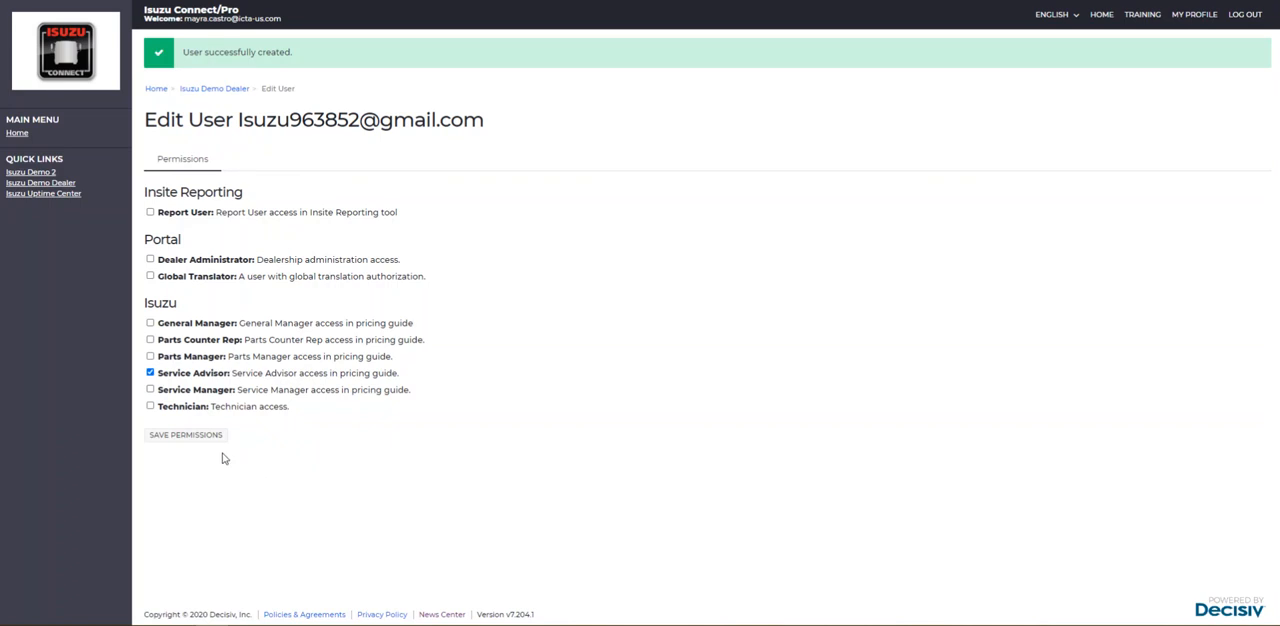
pyautogui.click(188, 438)
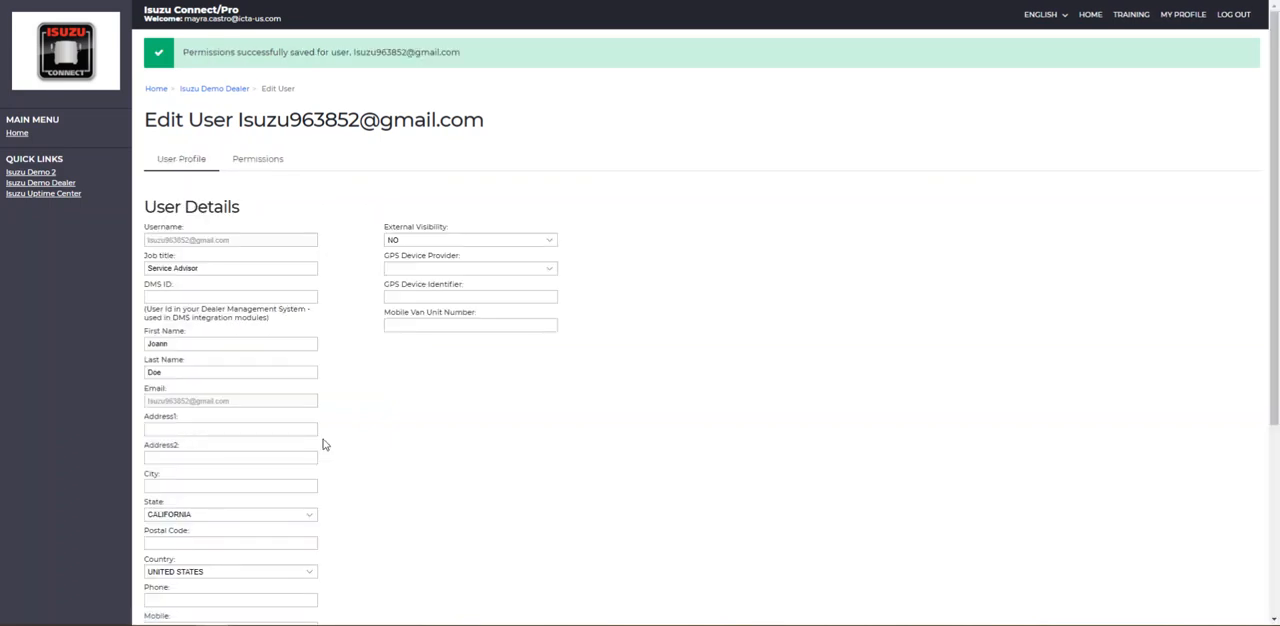
pyautogui.scroll(-5, 329, 443)
pyautogui.scroll(5, 329, 443)
# - Return to the Isuzu Demo Dealer location and check its current users list for the newly created user
pyautogui.click(156, 90)
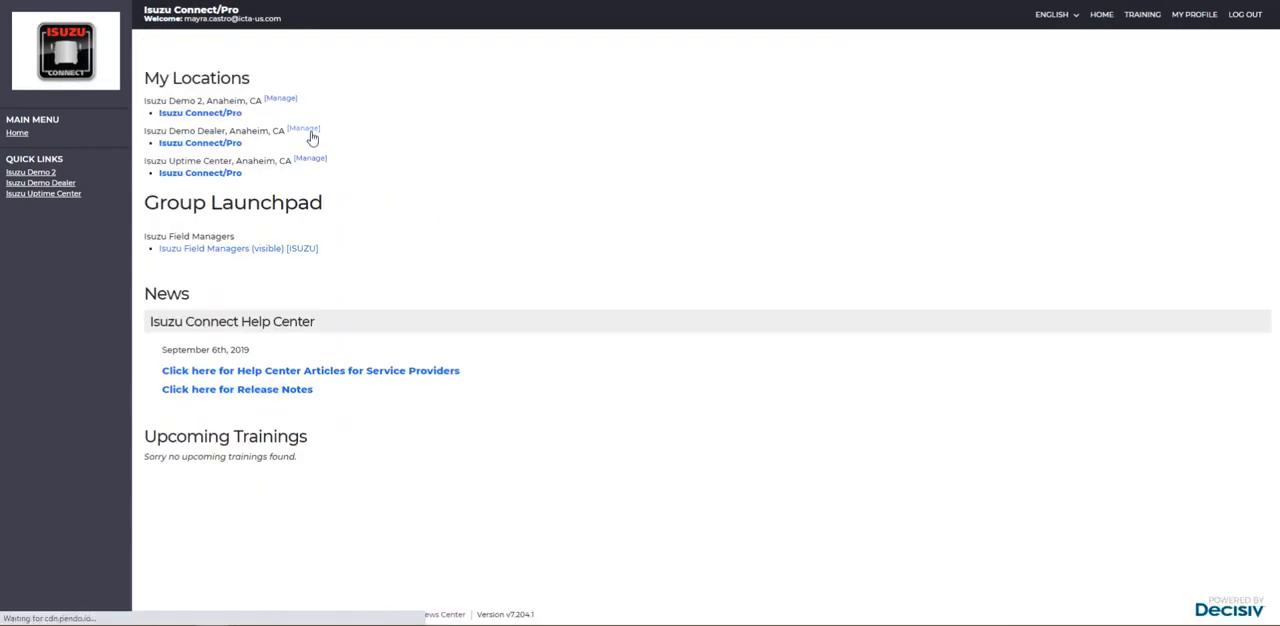
pyautogui.click(303, 130)
pyautogui.scroll(-10, 309, 137)
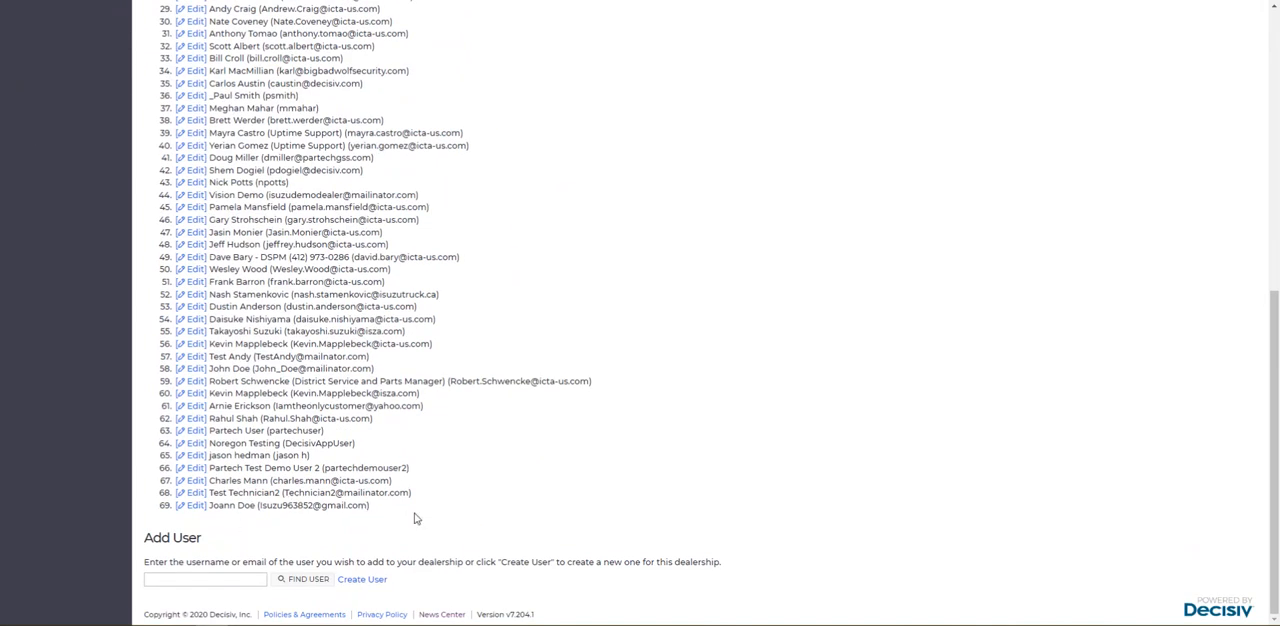
pyautogui.scroll(10, 416, 518)
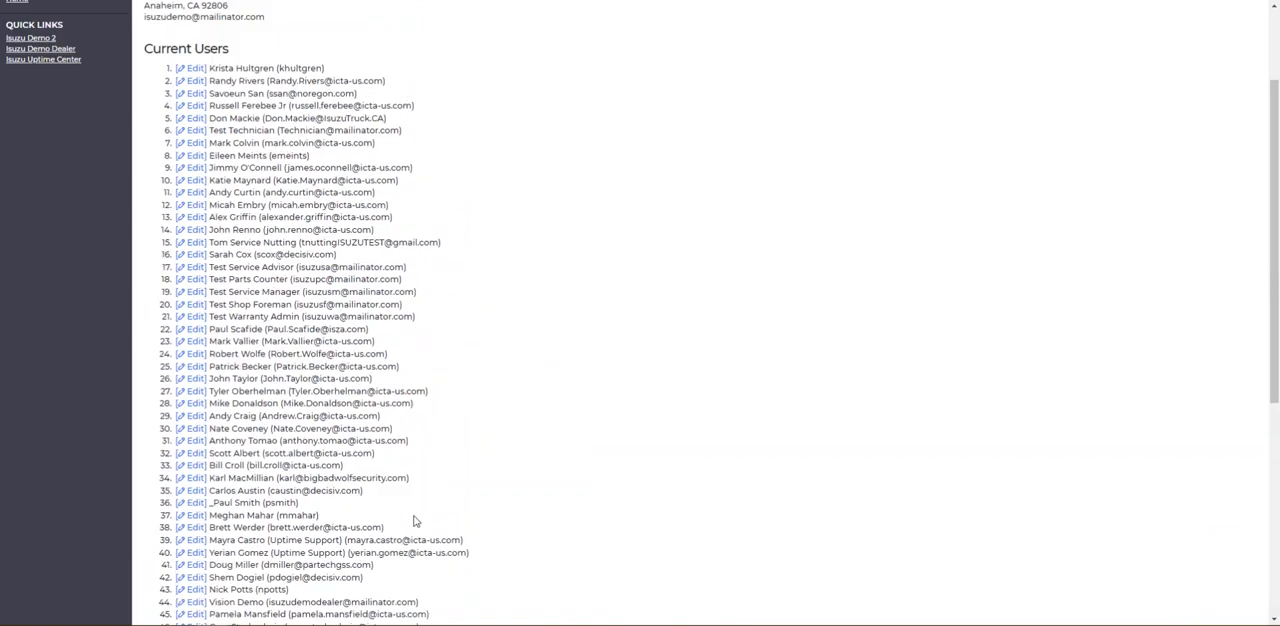
# - Reopen the newly created user at the end of the Isuzu Demo Dealer list, remove the Service Advisor permission and save the permissions
pyautogui.click(156, 46)
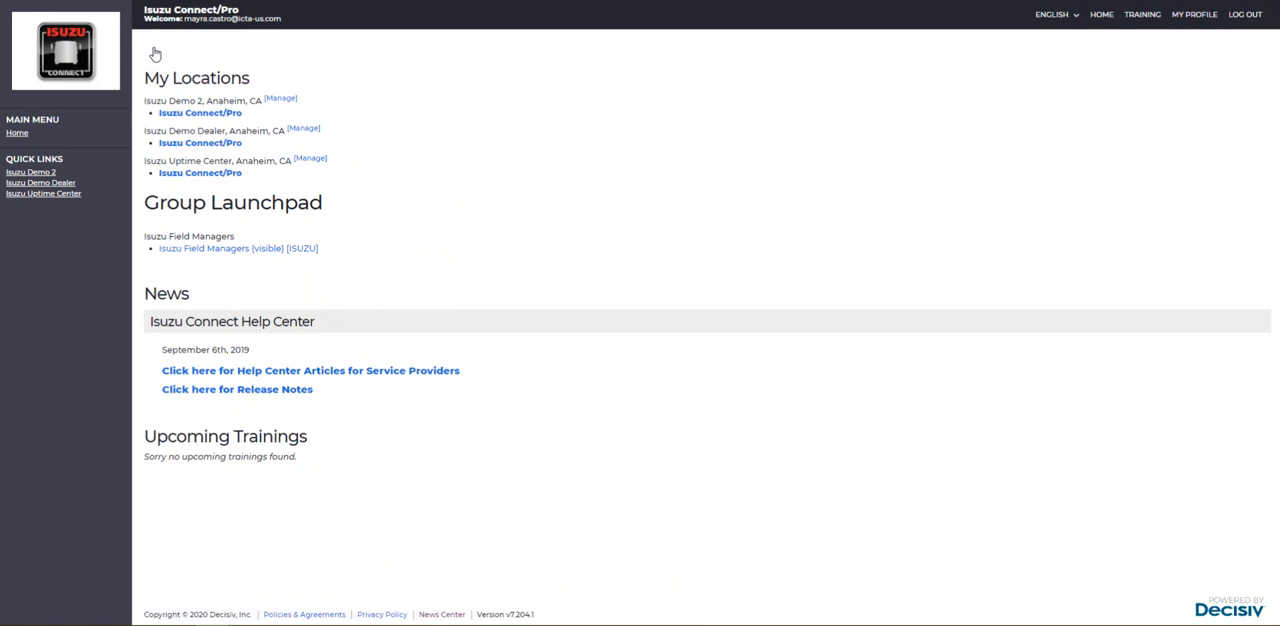
pyautogui.click(300, 130)
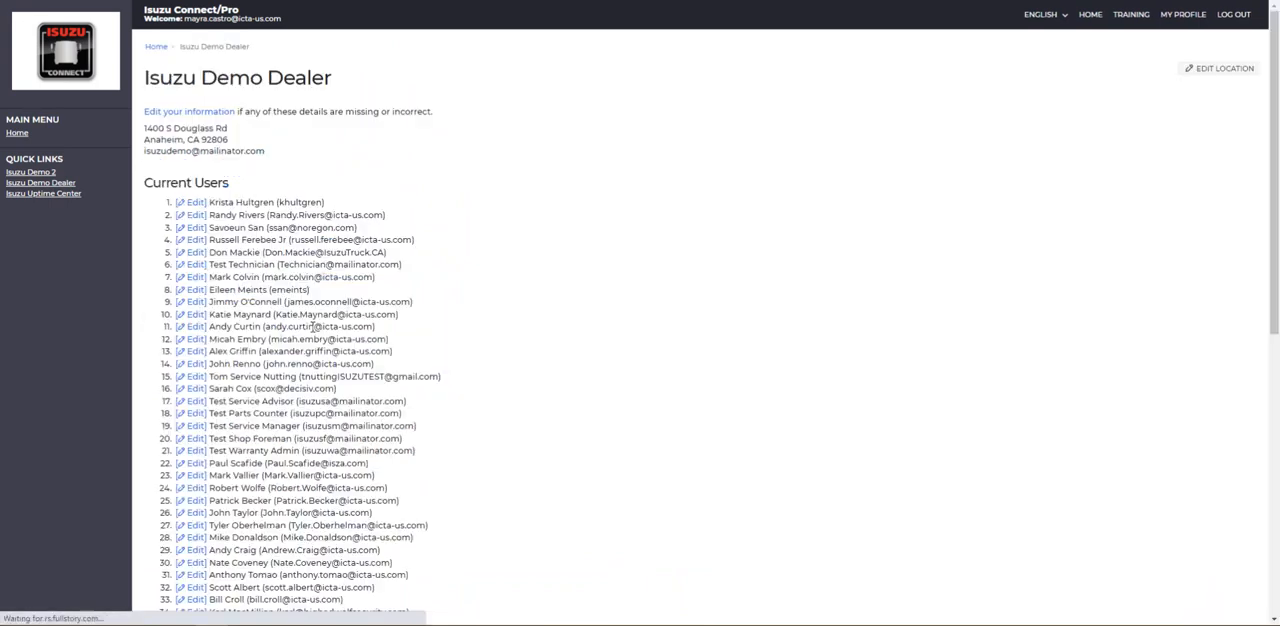
pyautogui.scroll(-5, 313, 327)
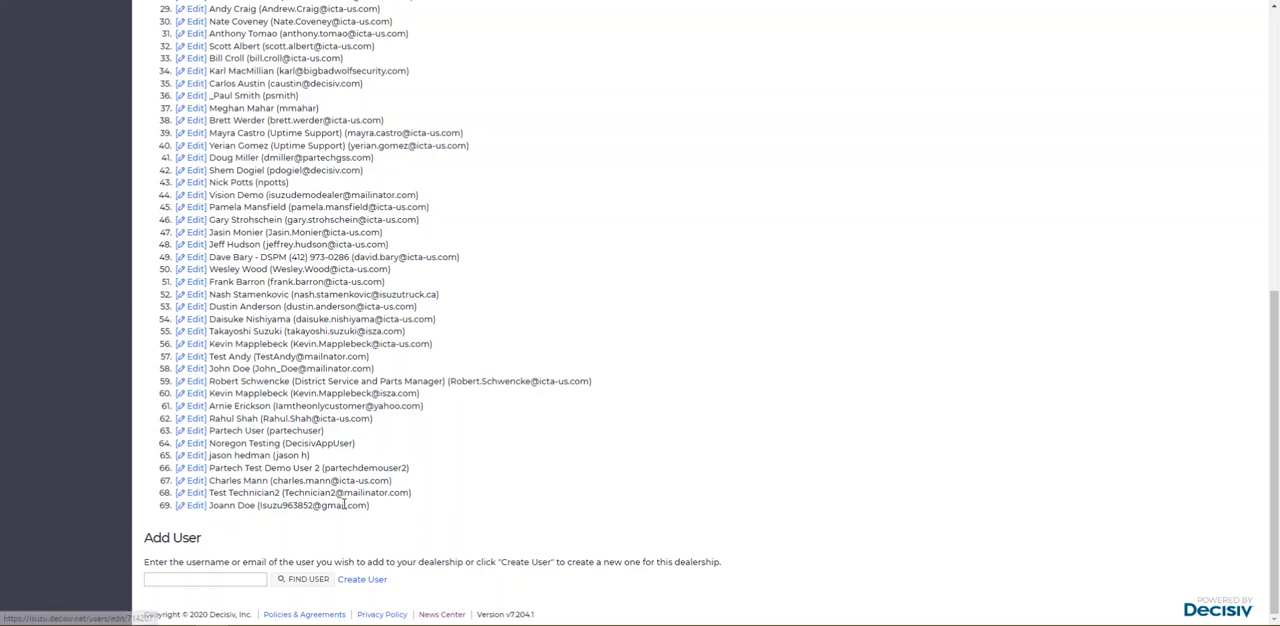
pyautogui.click(195, 510)
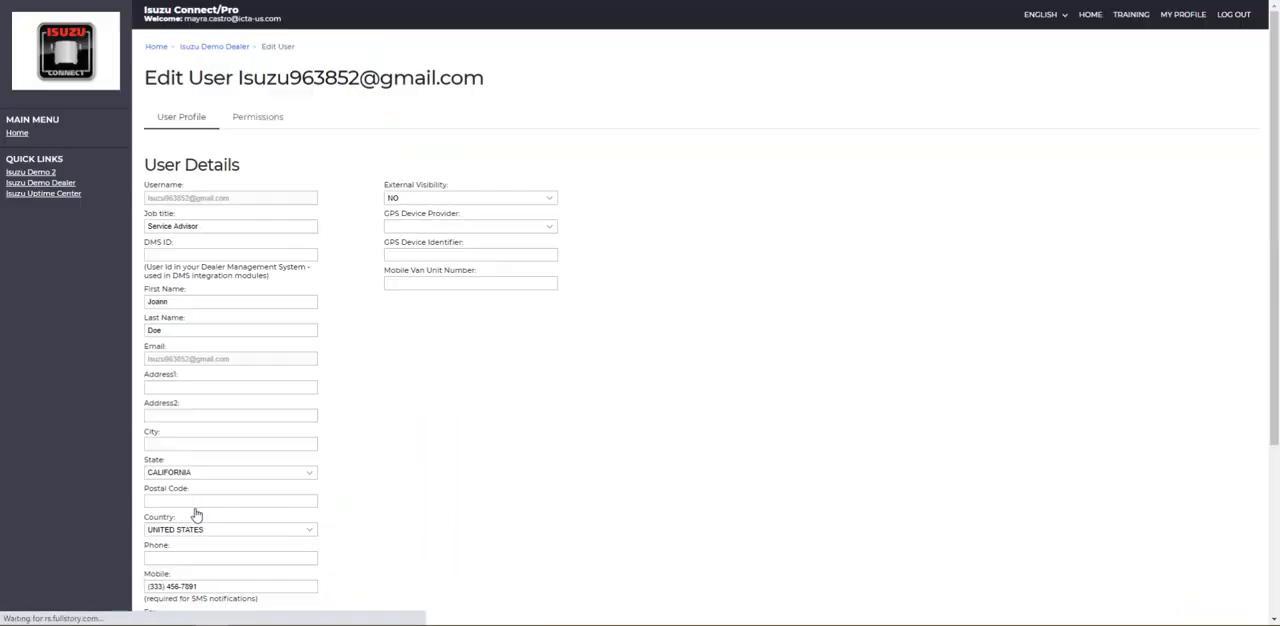
pyautogui.click(250, 118)
pyautogui.click(150, 330)
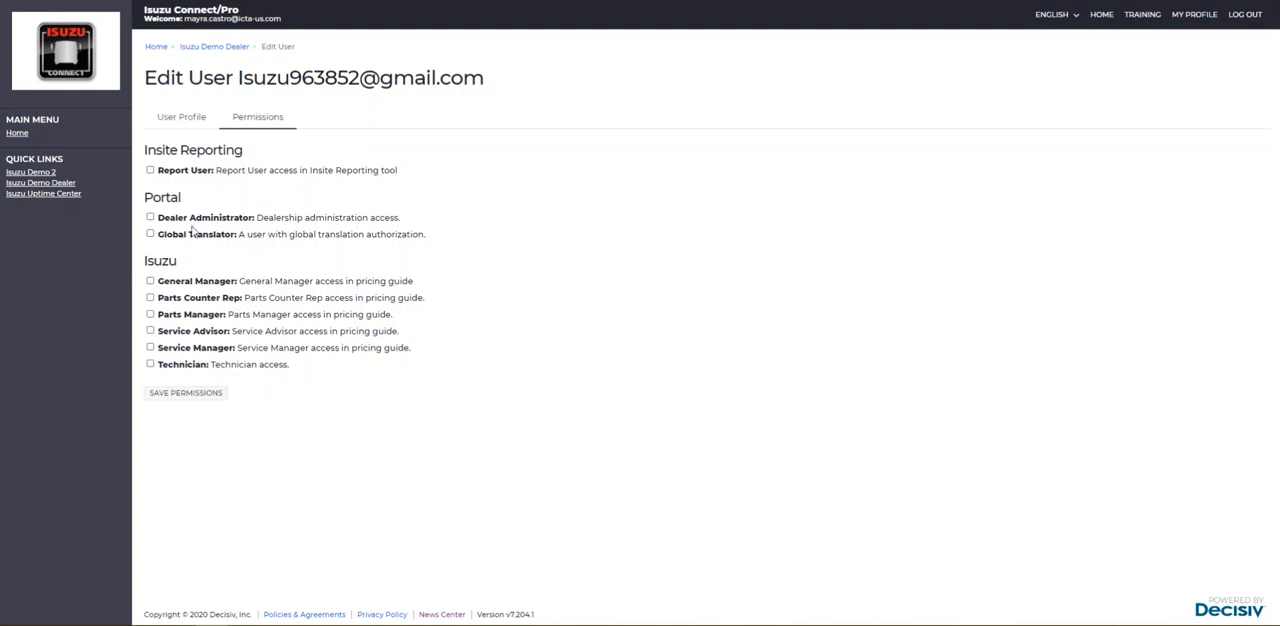
pyautogui.click(186, 395)
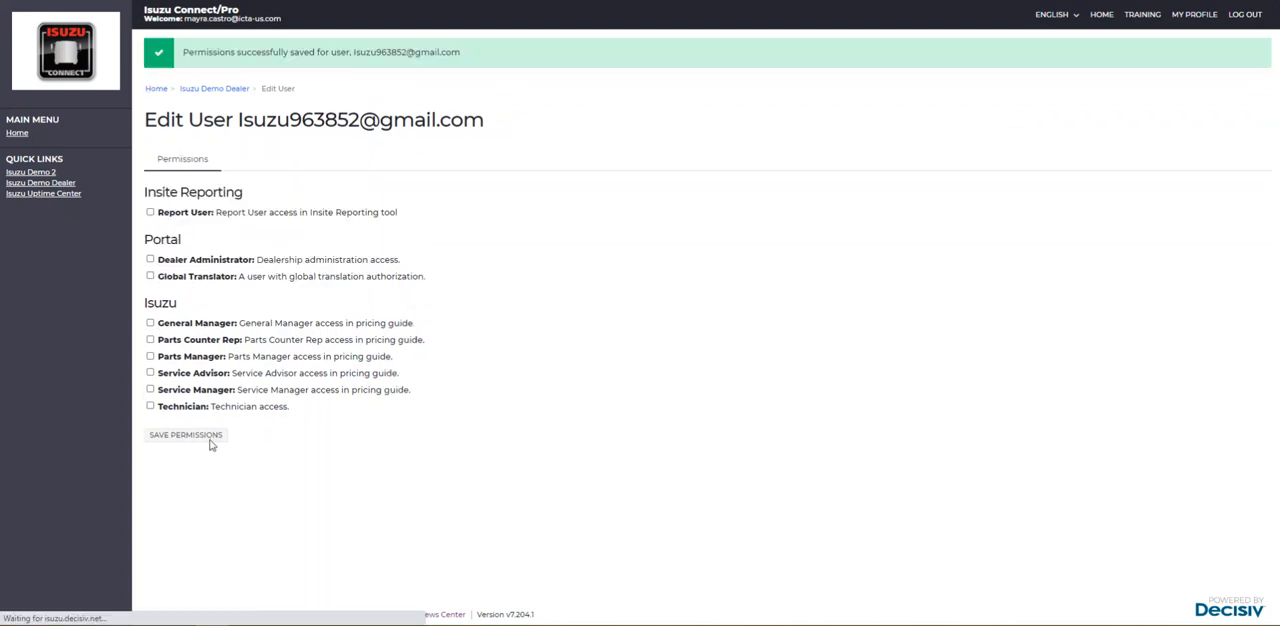
# - Reopen the Isuzu Demo Dealer location and check its current users list for the removal of the user
pyautogui.click(156, 89)
pyautogui.click(304, 130)
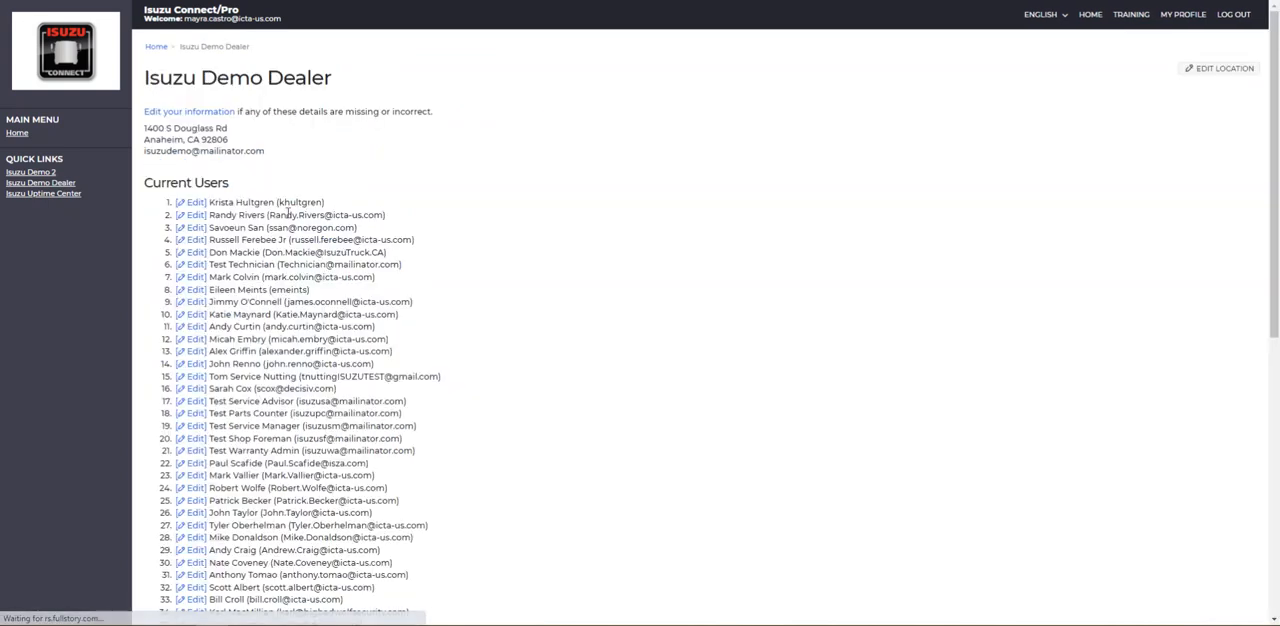
pyautogui.scroll(-5, 168, 490)
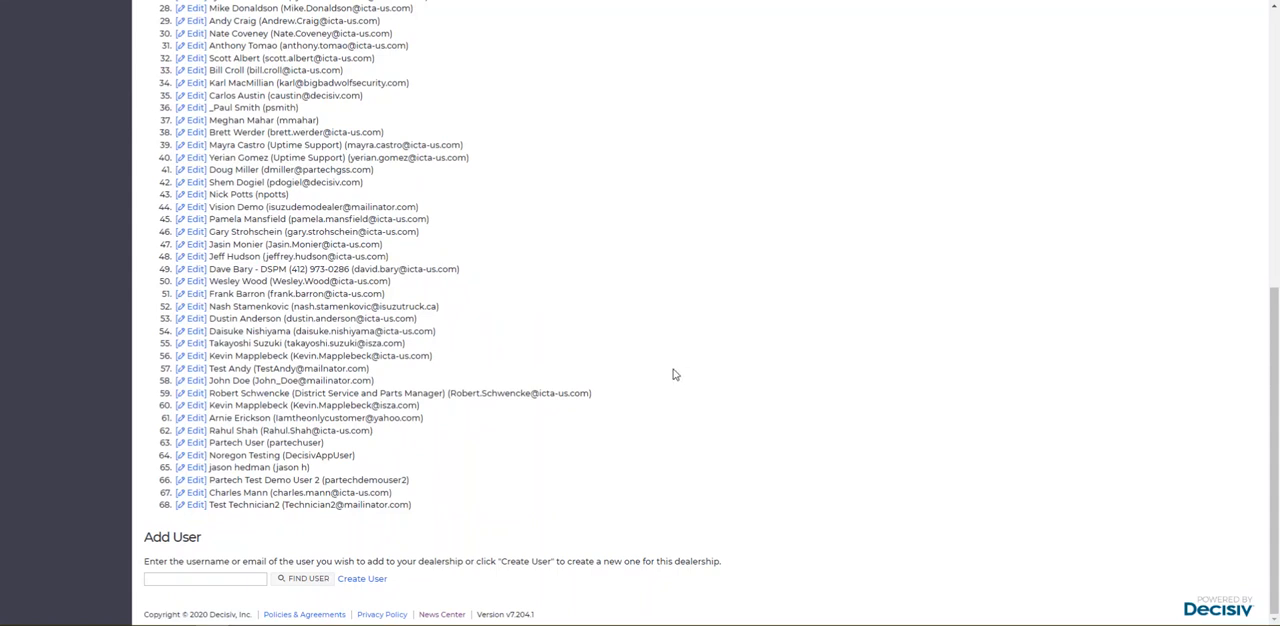
pyautogui.scroll(5, 673, 374)
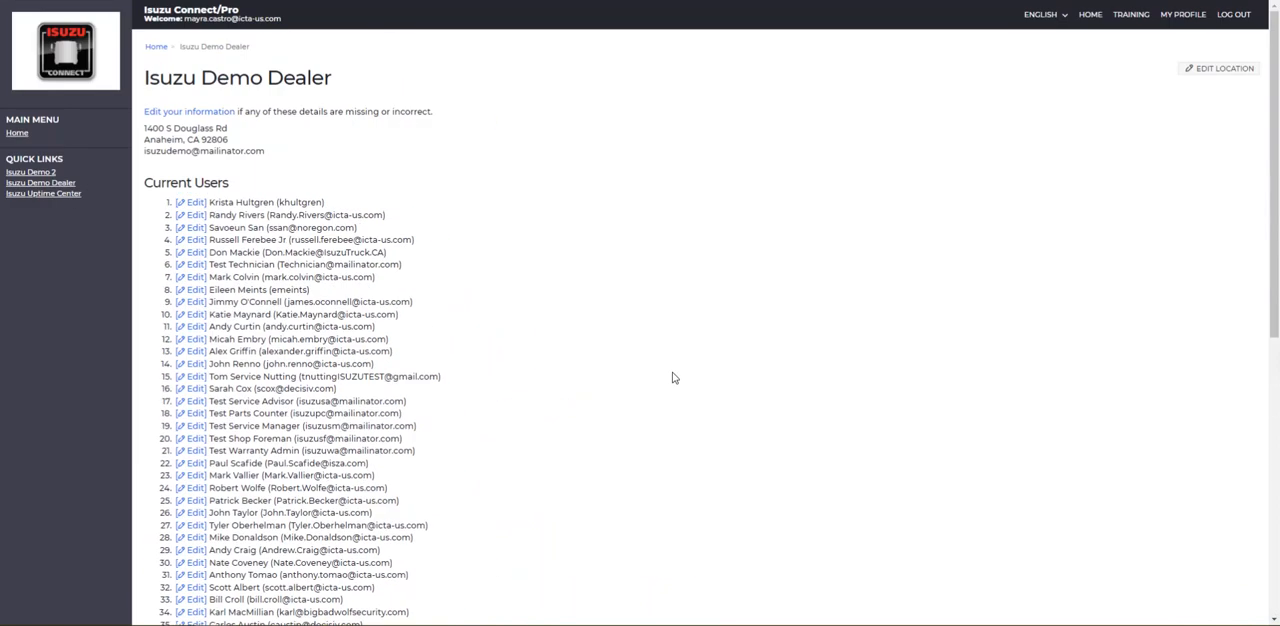